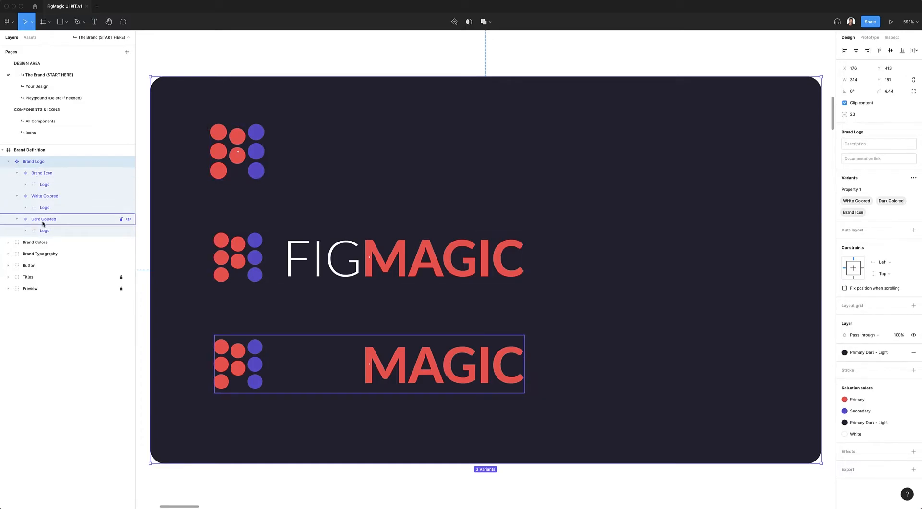
Delete the Logo layers inside the Brand Icon, White Colored and Dark Colored variants of the Brand Logo component
left_click(42, 220)
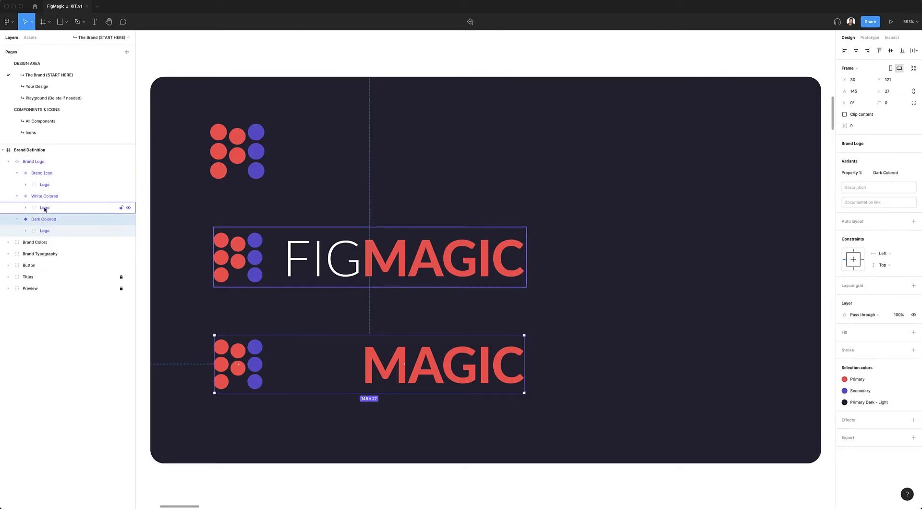
left_click(44, 185)
left_click(44, 208, "shift")
left_click(44, 230, "shift")
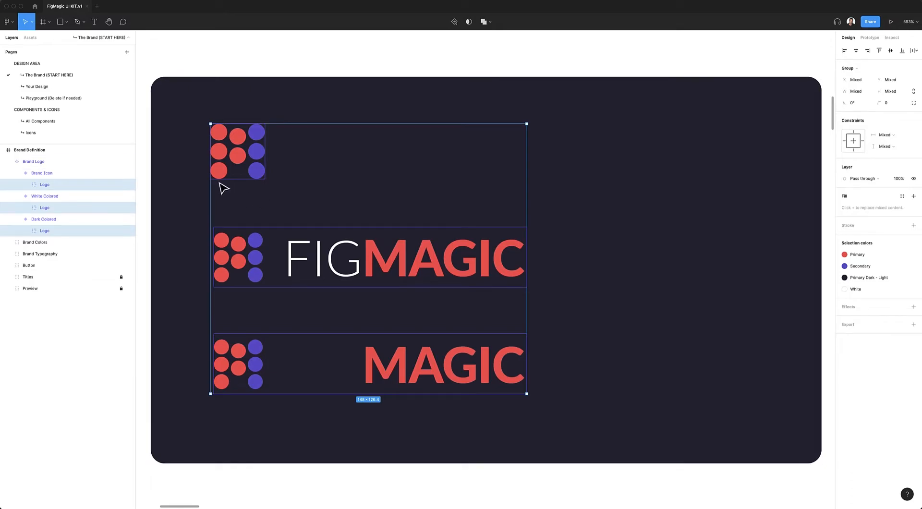
key("Delete")
Place the new company icon inside the Brand Icon variant and center it horizontally and vertically
left_click(45, 175)
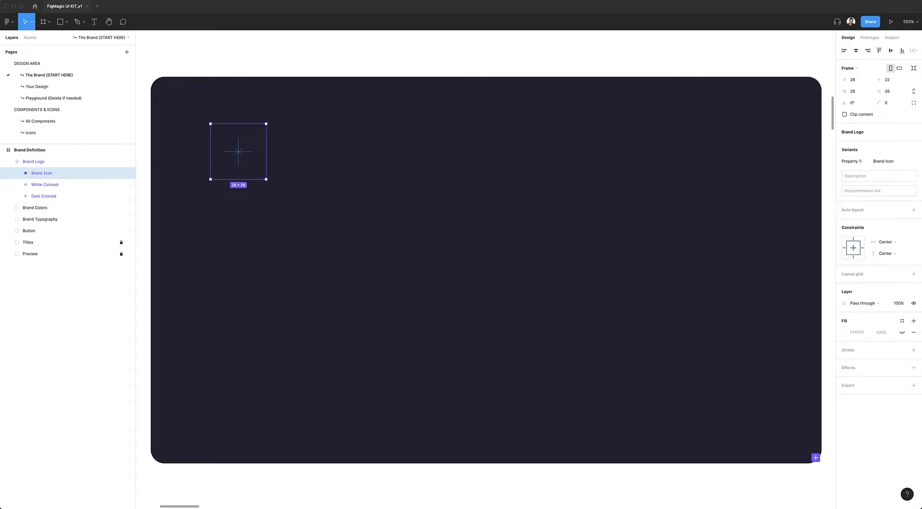
left_click_drag(921, 202, 249, 161)
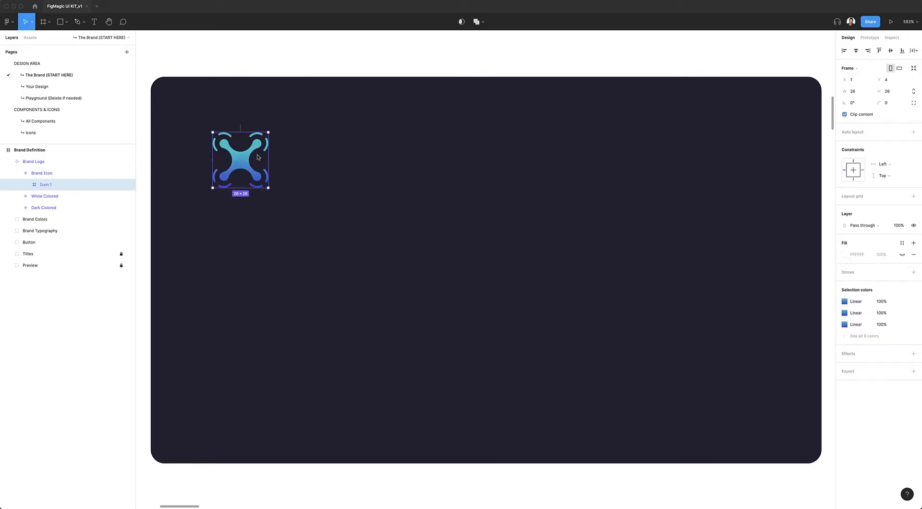
left_click(855, 51)
left_click(890, 51)
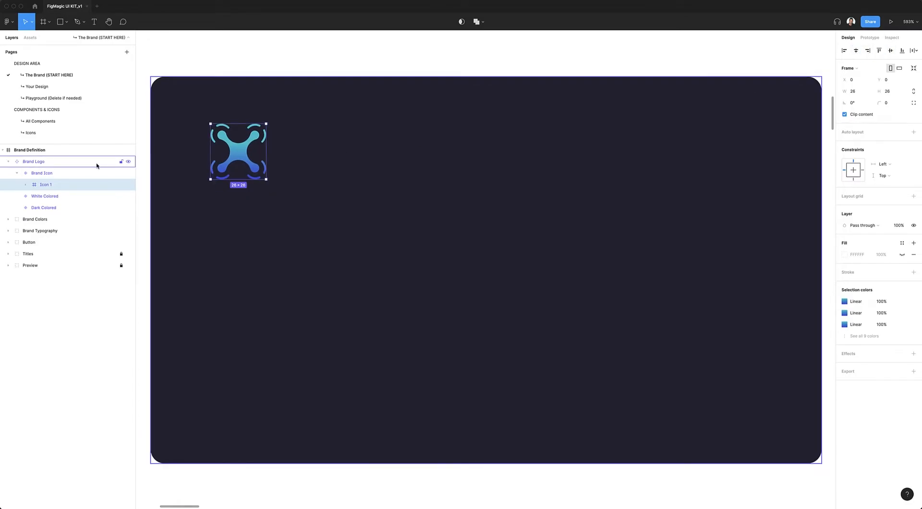
Place the white COMPANY logo inside the White Colored variant, aligned left and centered vertically
left_click(49, 195)
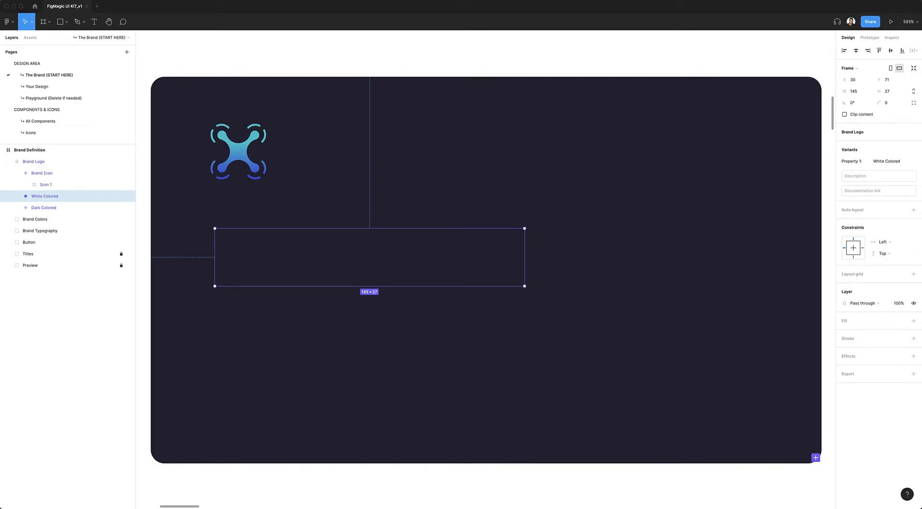
left_click_drag(535, 280, 338, 268)
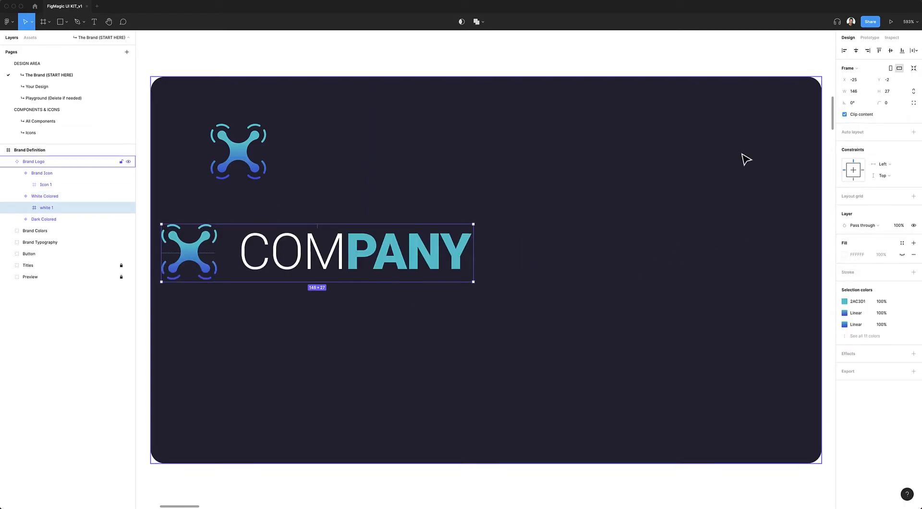
left_click(843, 50)
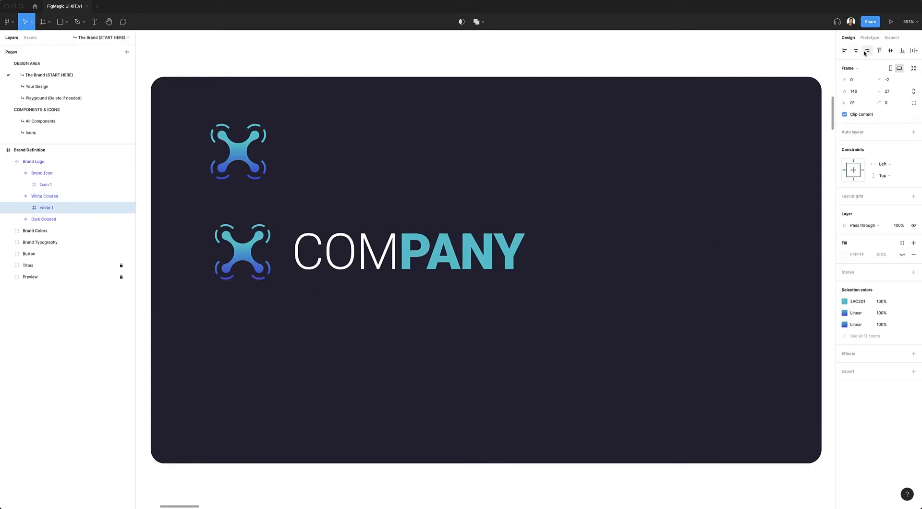
left_click(890, 50)
Place the dark COMPANY logo inside the Dark Colored variant, aligned left and centered vertically
left_click(48, 219)
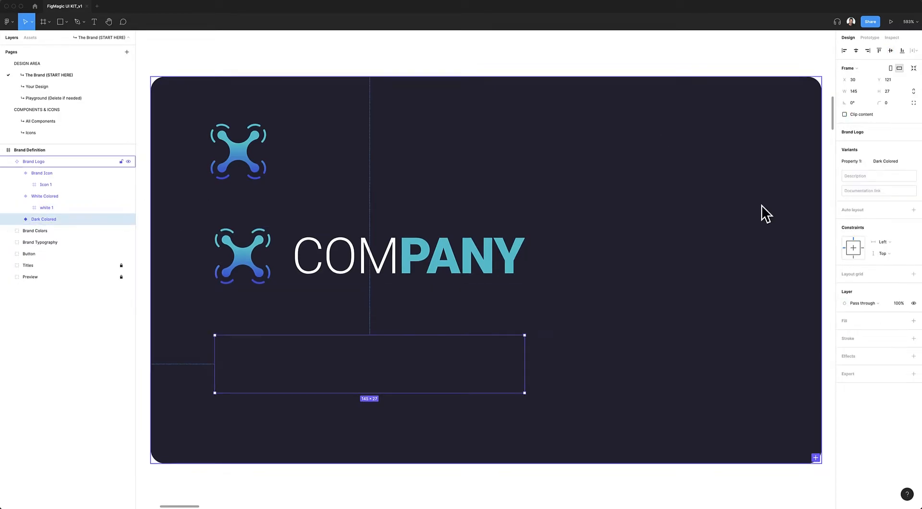
left_click_drag(340, 315, 347, 371)
left_click(844, 50)
left_click(890, 51)
Check how the replaced logos look in the light and dark headers of the preview section
left_click(595, 71)
key("shift+2")
scroll(787, 151, "up", 8)
scroll(787, 152, "right", 3)
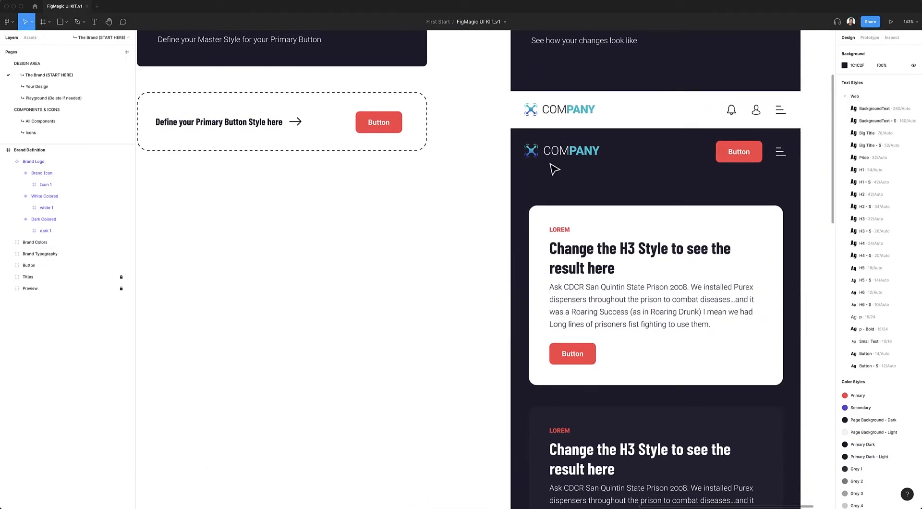
scroll(555, 169, "down", 8)
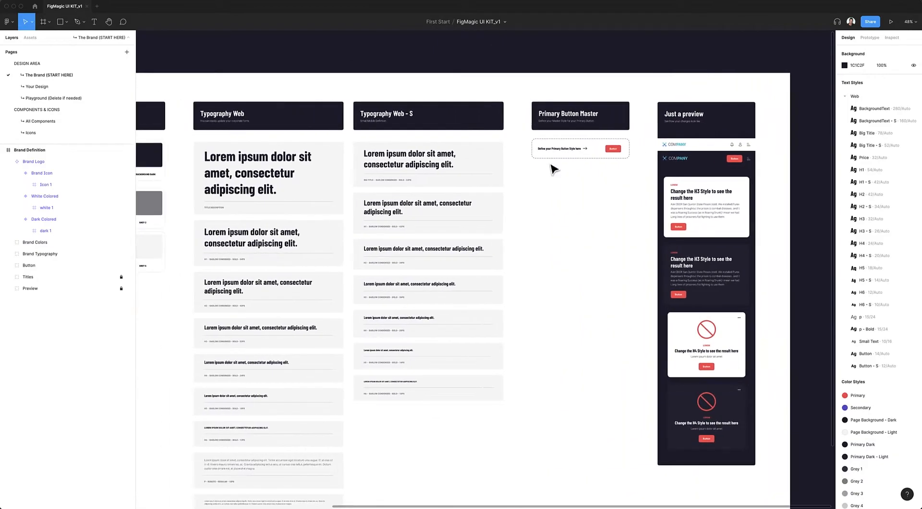
scroll(555, 169, "down", 1)
scroll(554, 169, "left", 5)
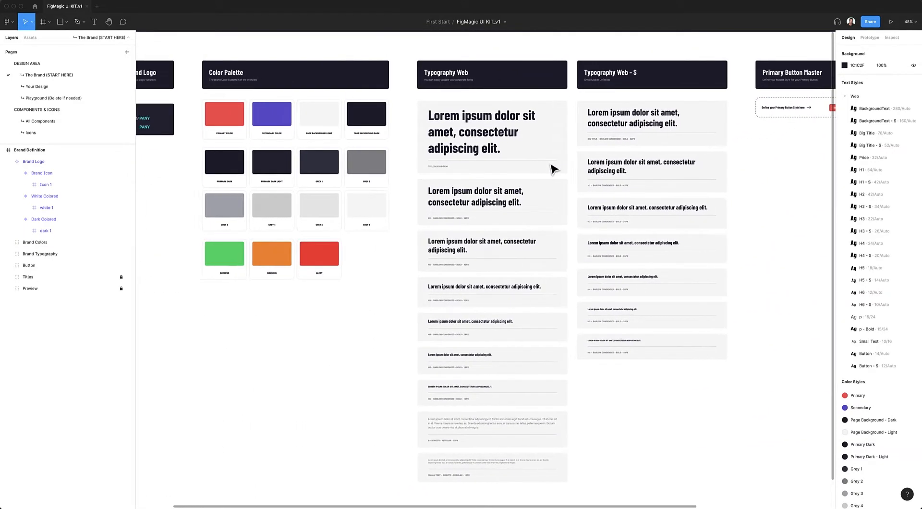
Examine the Brand Logo variants next to the swatches of the Color Palette section
scroll(555, 169, "left", 1)
scroll(189, 99, "up", 5)
left_click(213, 115)
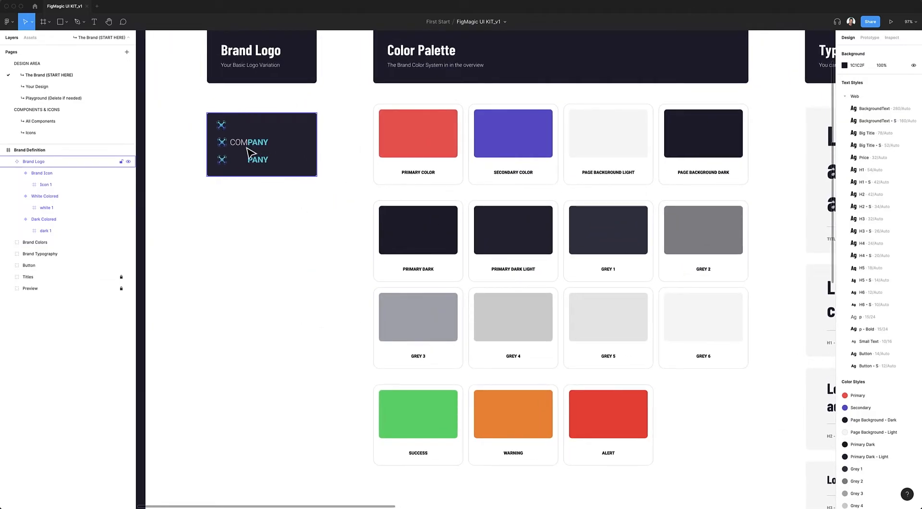
scroll(284, 163, "right", 1)
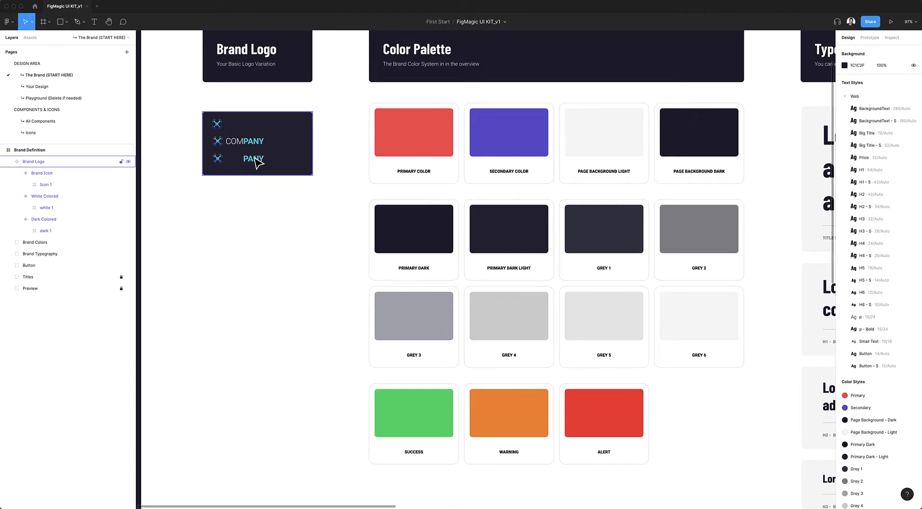
left_click(315, 208)
scroll(315, 208, "right", 5)
scroll(315, 208, "left", 4)
scroll(315, 208, "right", 2)
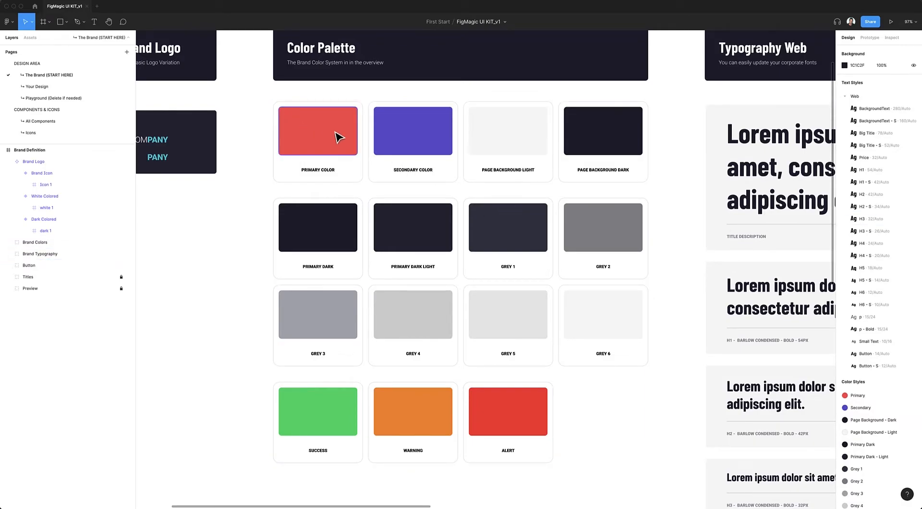
left_click(339, 138, "super")
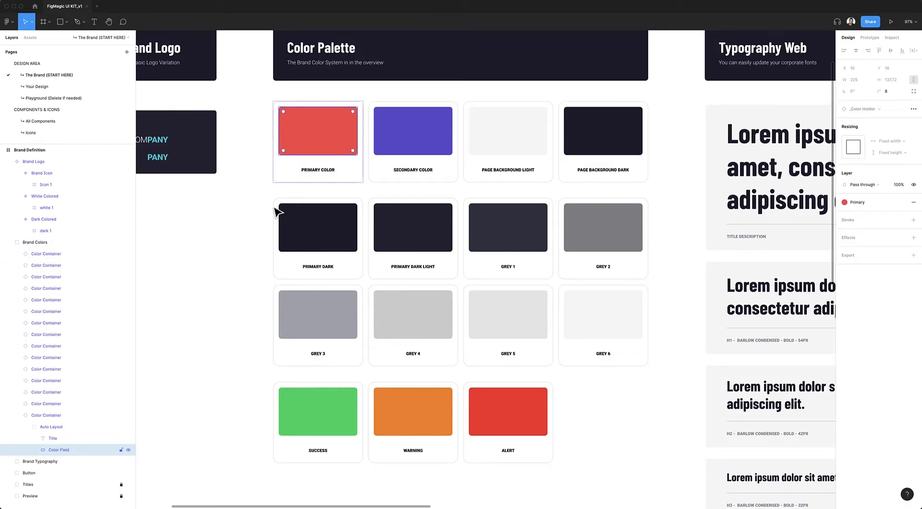
left_click(874, 205)
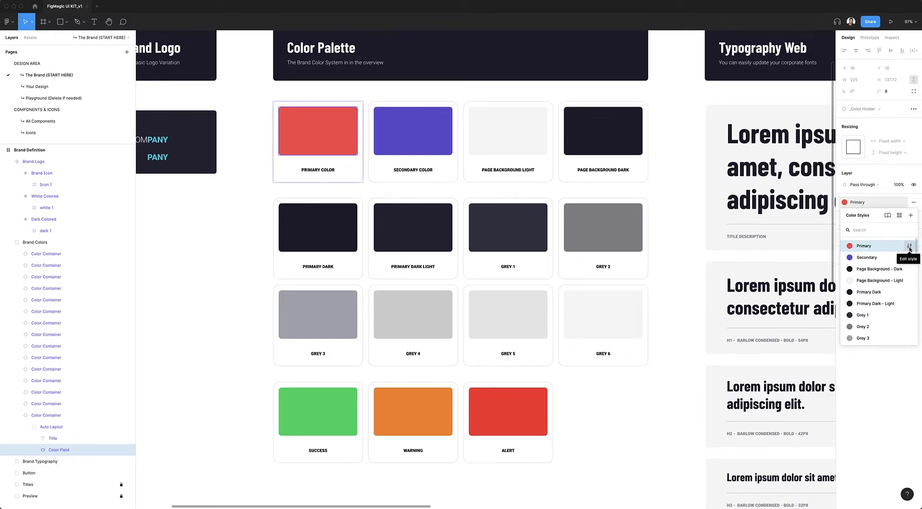
left_click(698, 281)
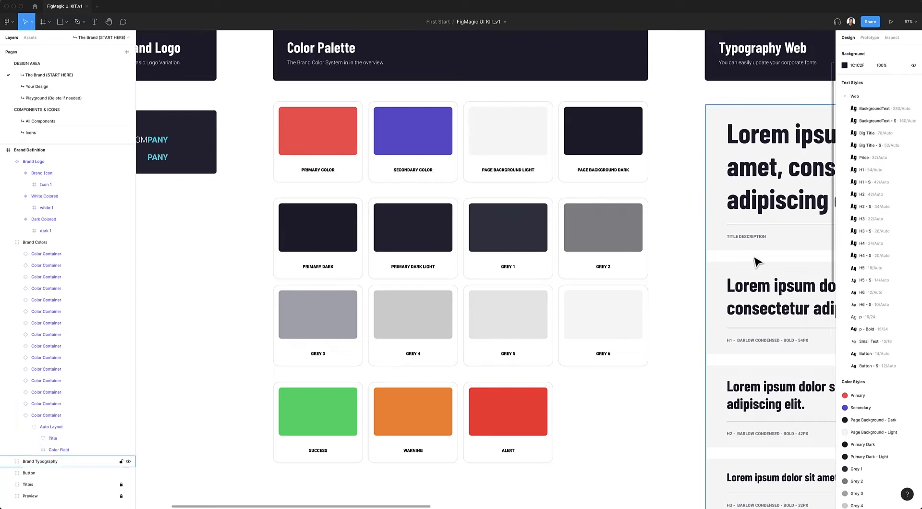
Change the Primary color style to the logo's turquoise #2AC3D1, sampled from the COMPANY wordmark
scroll(874, 298, "down", 5)
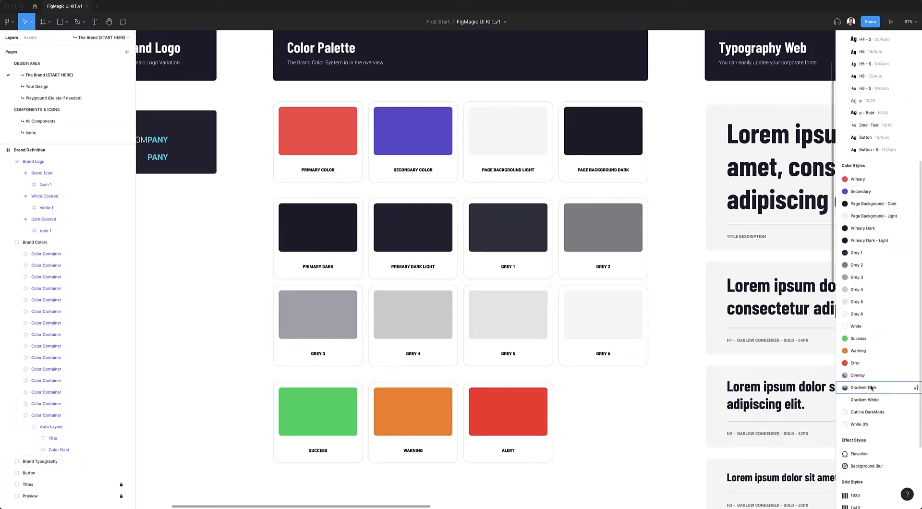
left_click(916, 180)
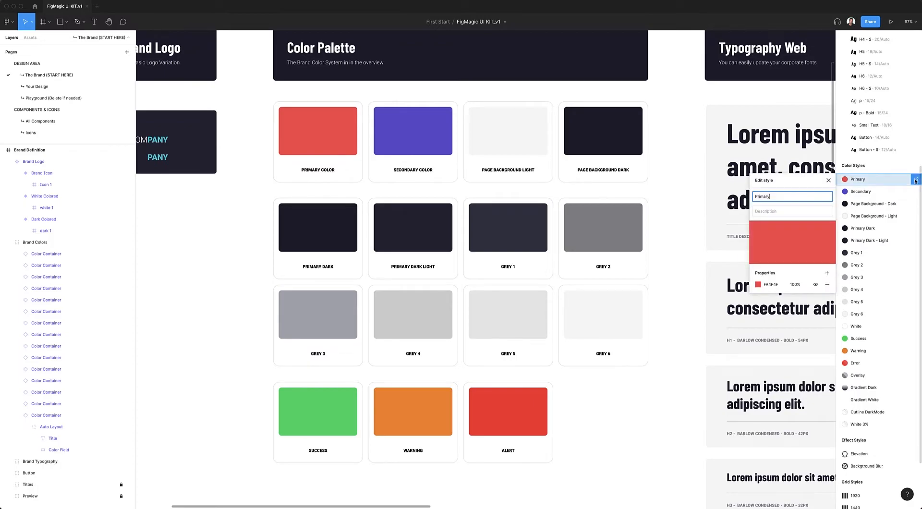
left_click(756, 286)
left_click(672, 394)
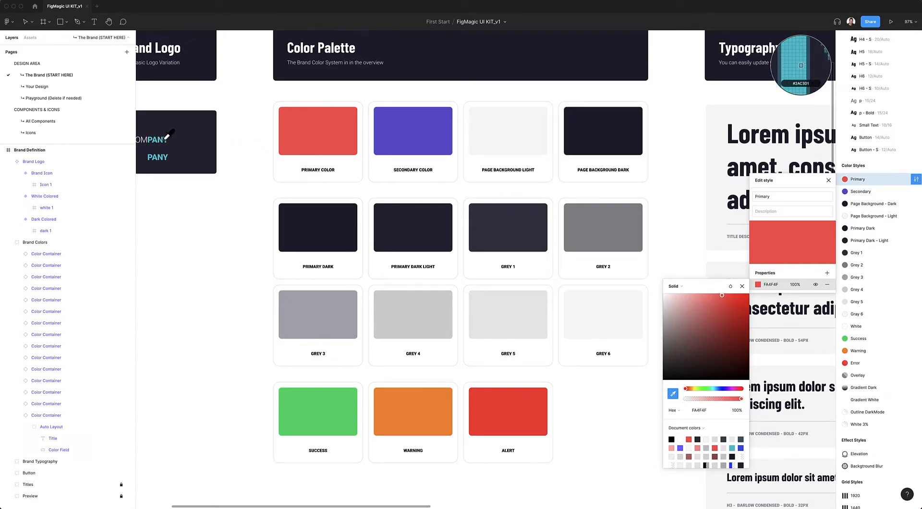
left_click(800, 65)
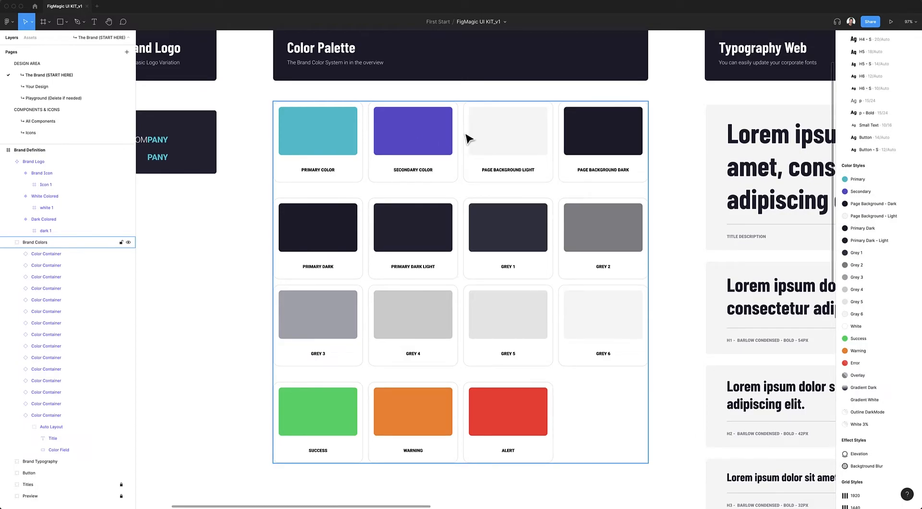
Check the new primary color on the master button and on the preview's header and cards
scroll(468, 139, "down", 5)
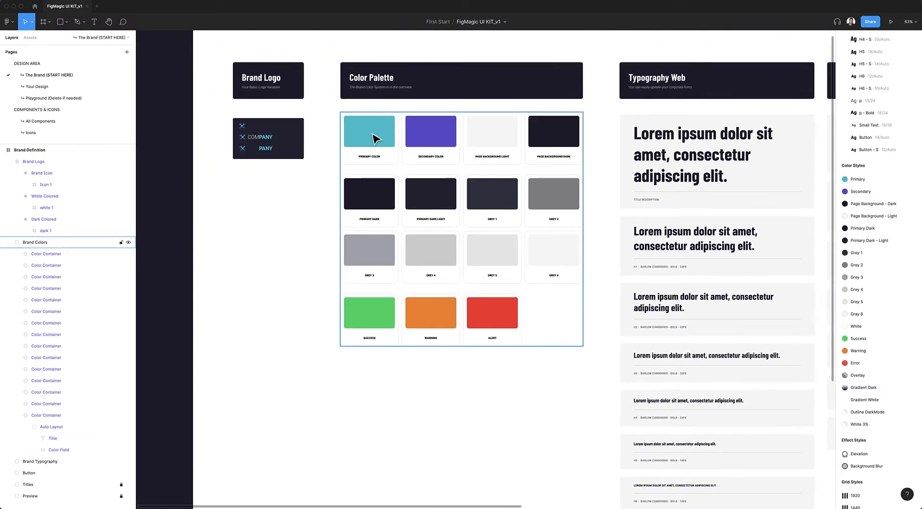
scroll(375, 139, "right", 10)
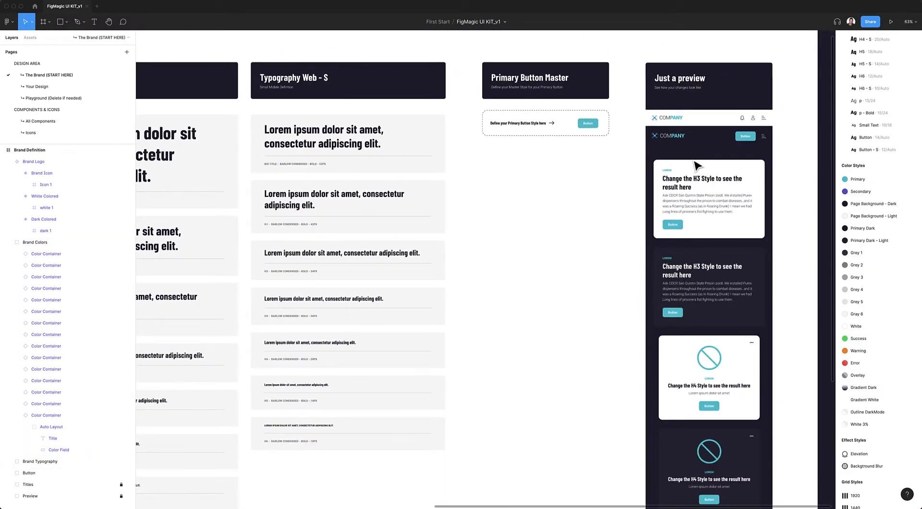
scroll(696, 165, "right", 3)
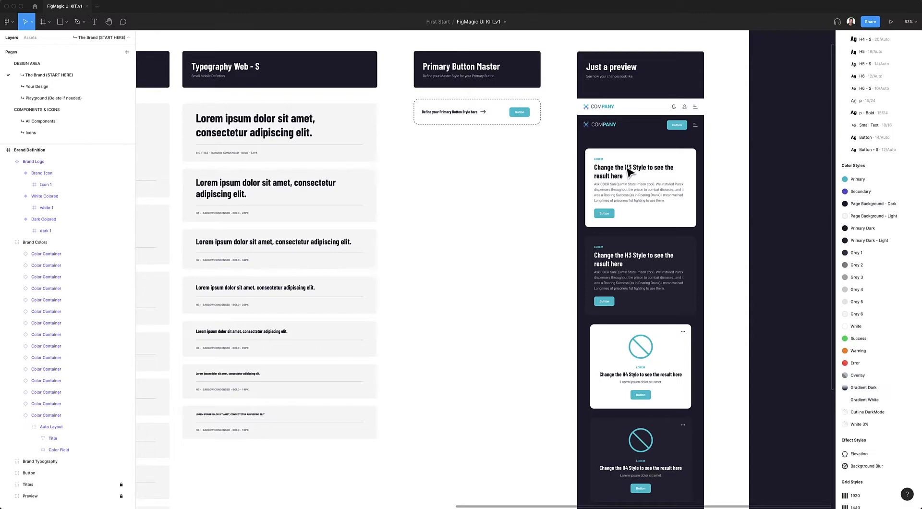
scroll(652, 260, "down", 1)
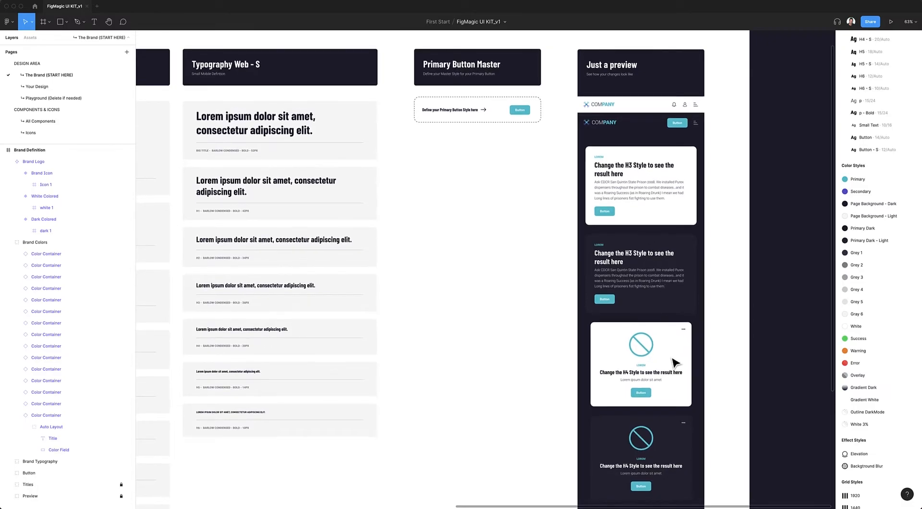
scroll(638, 355, "left", 10)
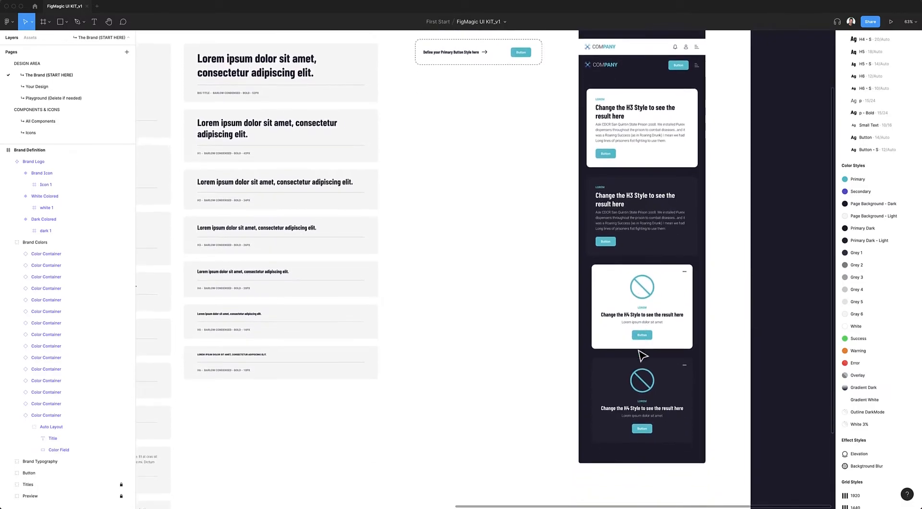
scroll(609, 338, "down", 3)
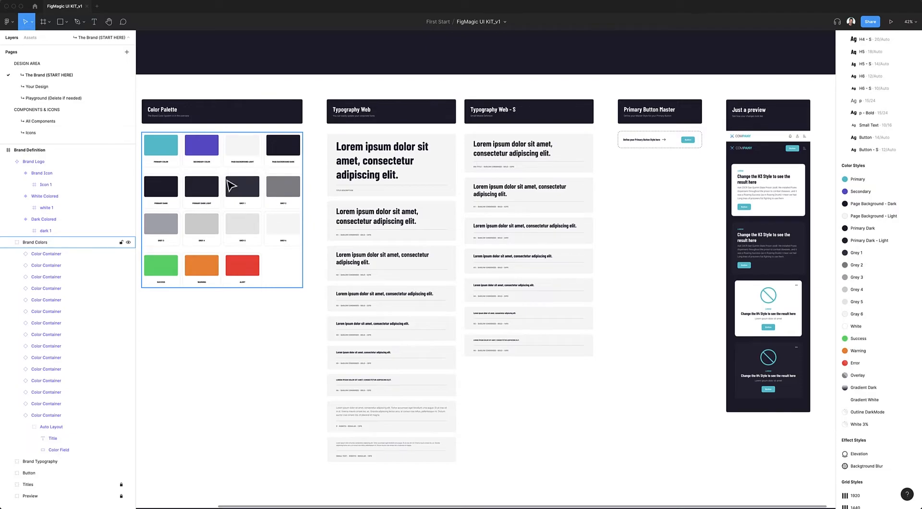
Bring the typography sections into view and open the Batch Styler plugin with its list of text styles
scroll(369, 192, "up", 4)
scroll(512, 162, "down", 2)
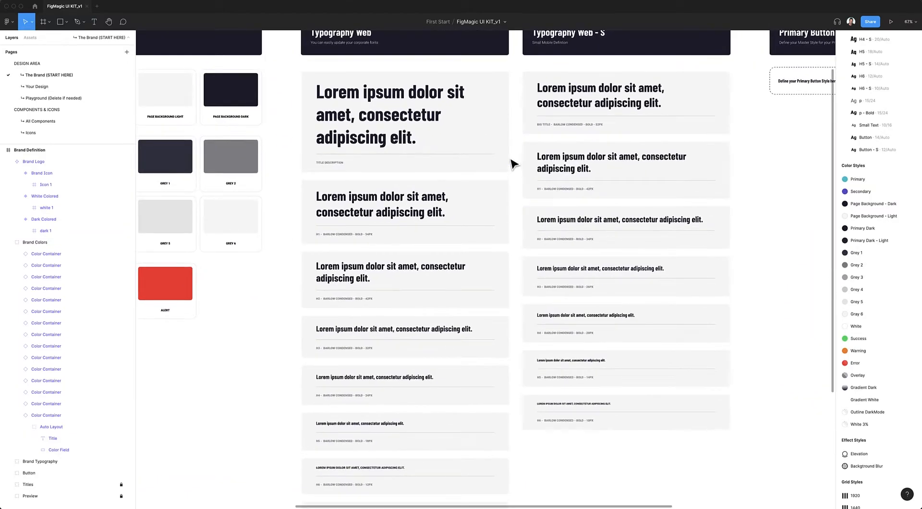
scroll(512, 163, "up", 2)
scroll(510, 161, "down", 3)
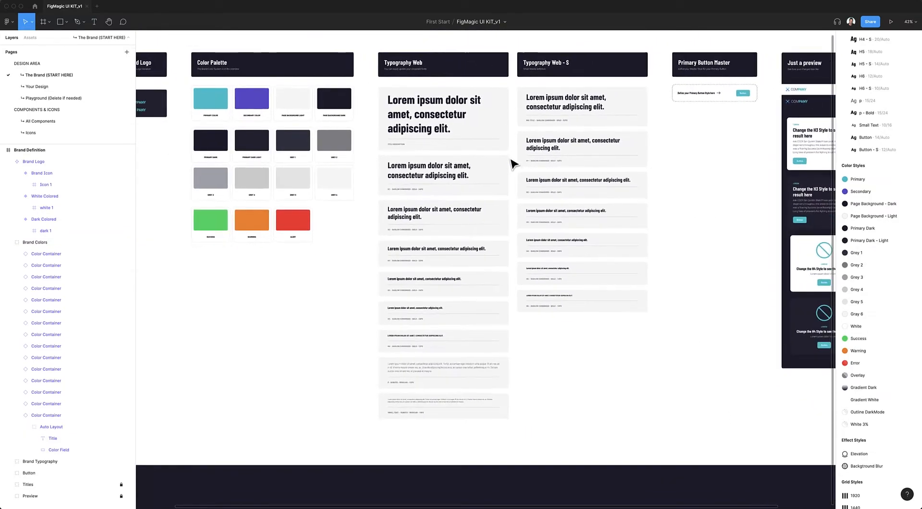
scroll(512, 220, "up", 1)
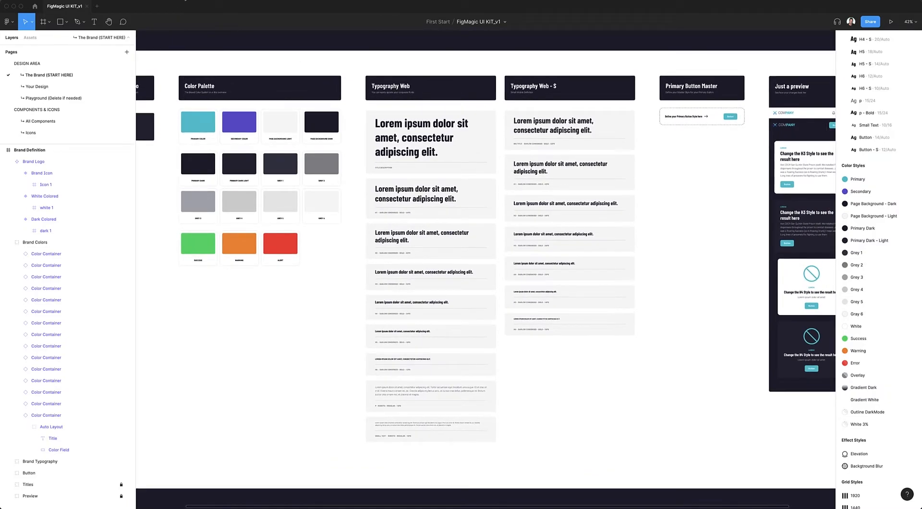
left_click(185, 0)
left_click(202, 69)
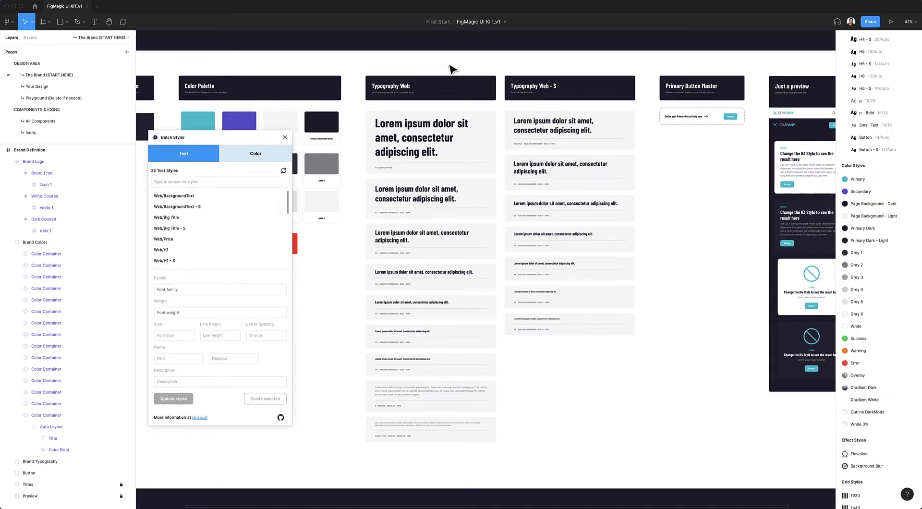
scroll(191, 201, "down", 1)
scroll(189, 204, "up", 1)
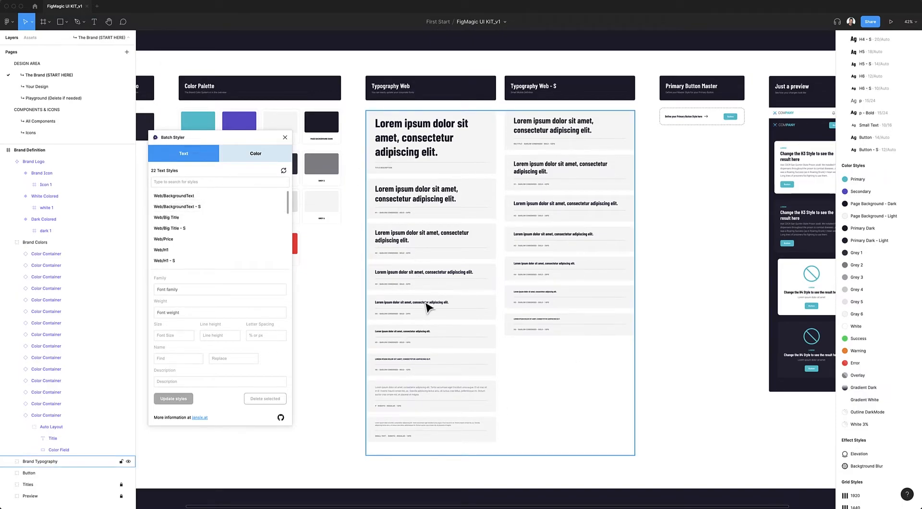
Update the text styles from Web/BackgroundText through Web/H5 - S to the Playfair Display family with Regular weight
scroll(204, 206, "down", 3)
left_click(205, 207)
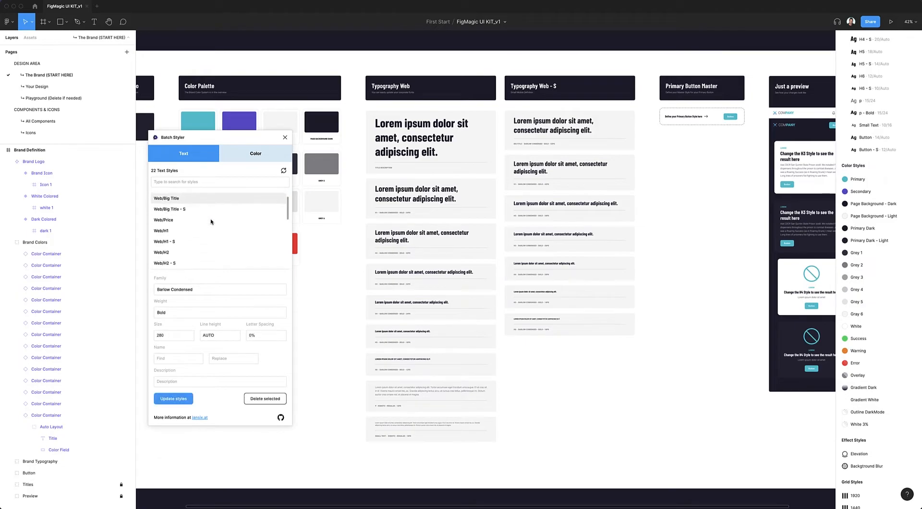
scroll(207, 228, "down", 5)
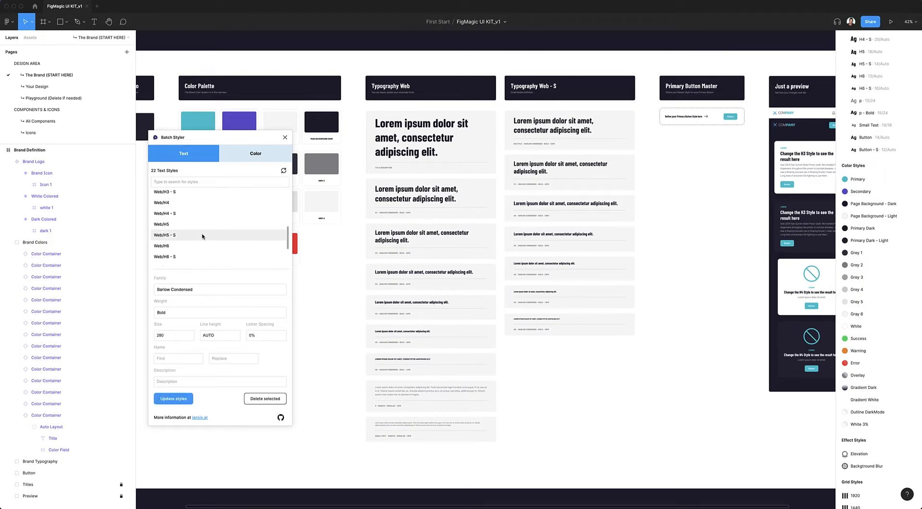
left_click(202, 235, "shift")
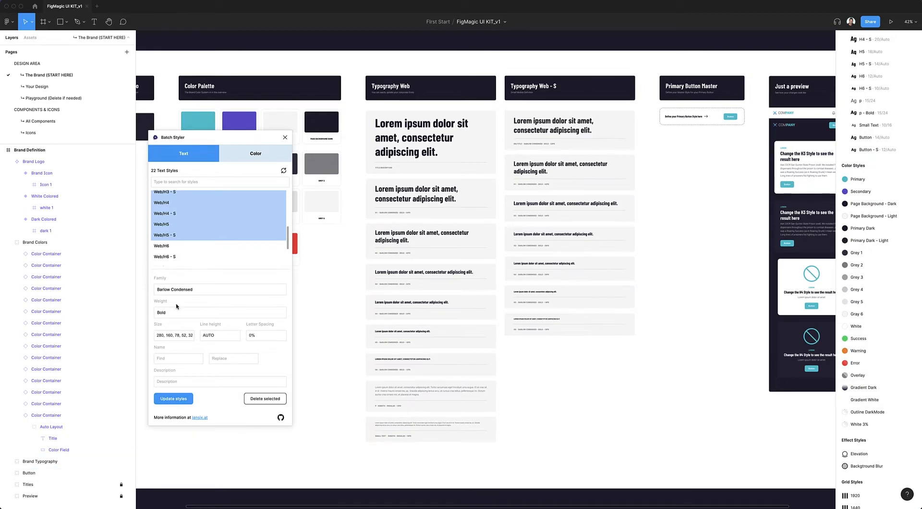
left_click(210, 290)
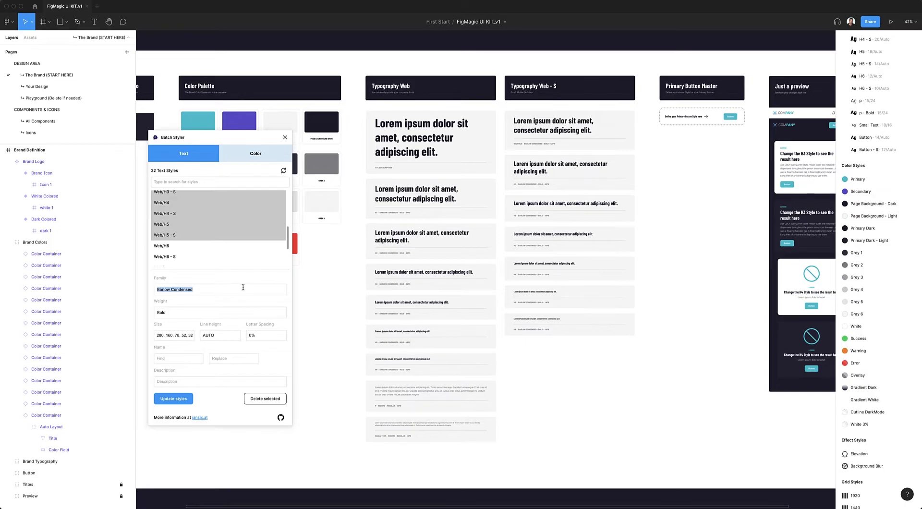
type("Playf")
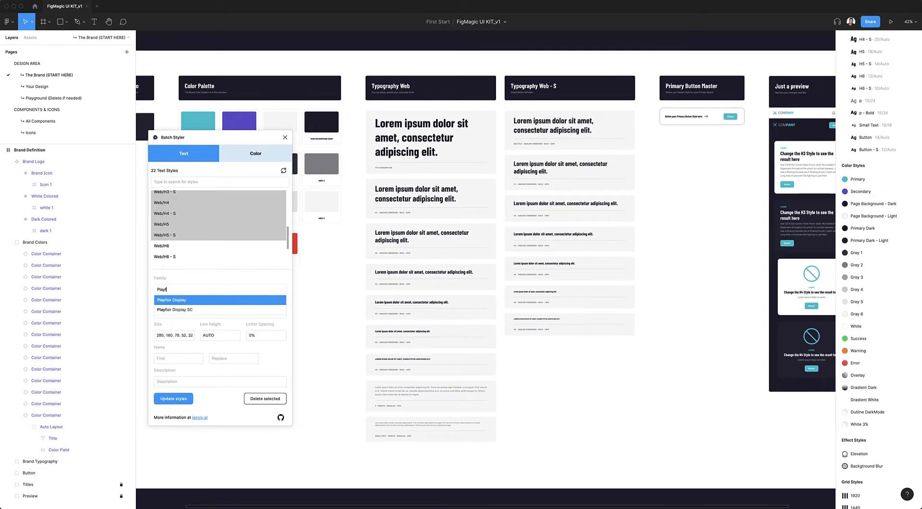
left_click(196, 300)
left_click(181, 313)
scroll(180, 345, "down", 2)
left_click(176, 345)
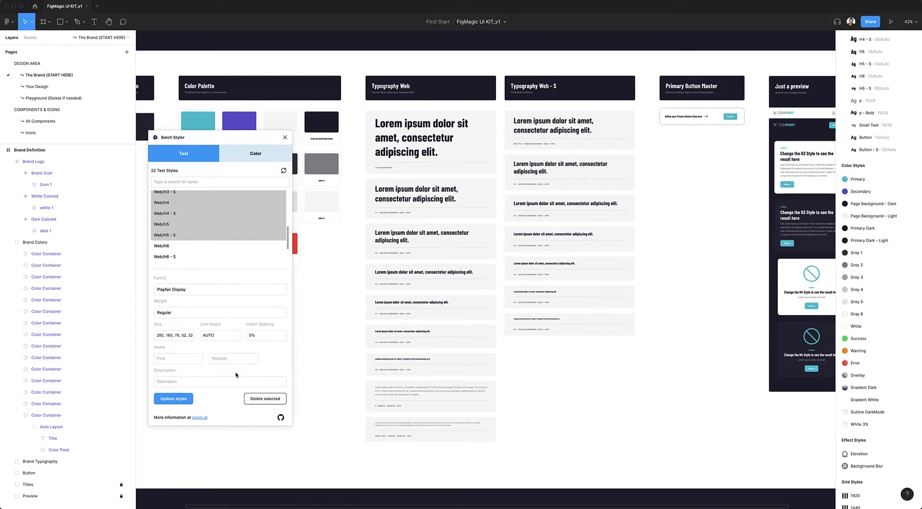
left_click(174, 399)
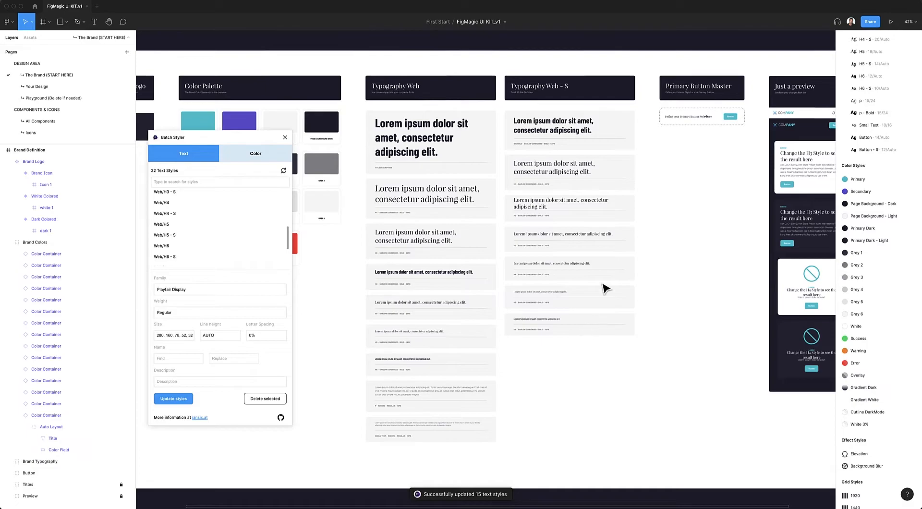
Examine the updated heading typeface in the Just a preview section and across the sample layouts of the Playground page
scroll(714, 212, "right", 3)
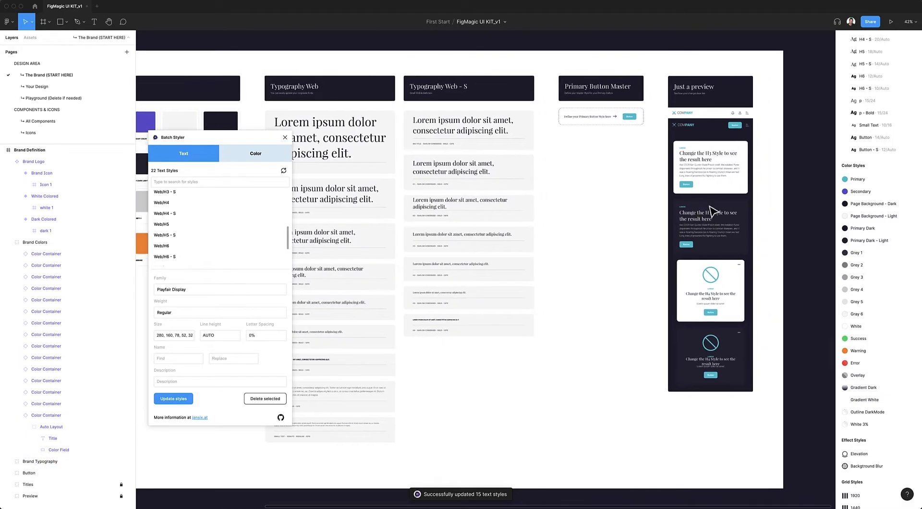
scroll(734, 236, "up", 1)
scroll(704, 247, "up", 5)
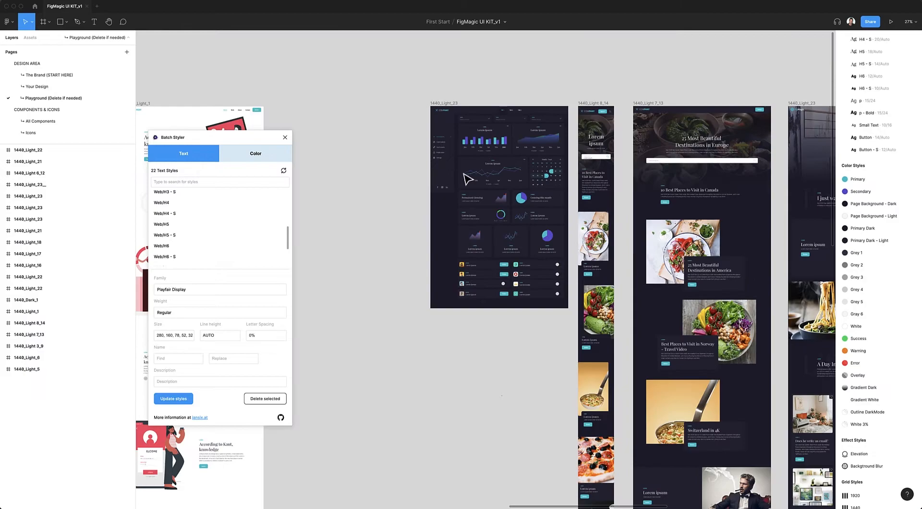
scroll(673, 246, "right", 4)
scroll(674, 246, "up", 3)
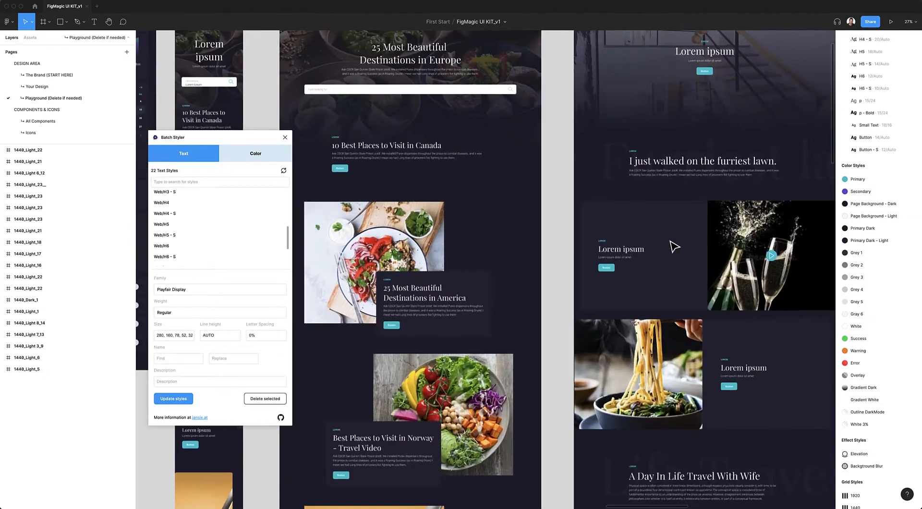
scroll(673, 246, "right", 6)
scroll(674, 247, "down", 5)
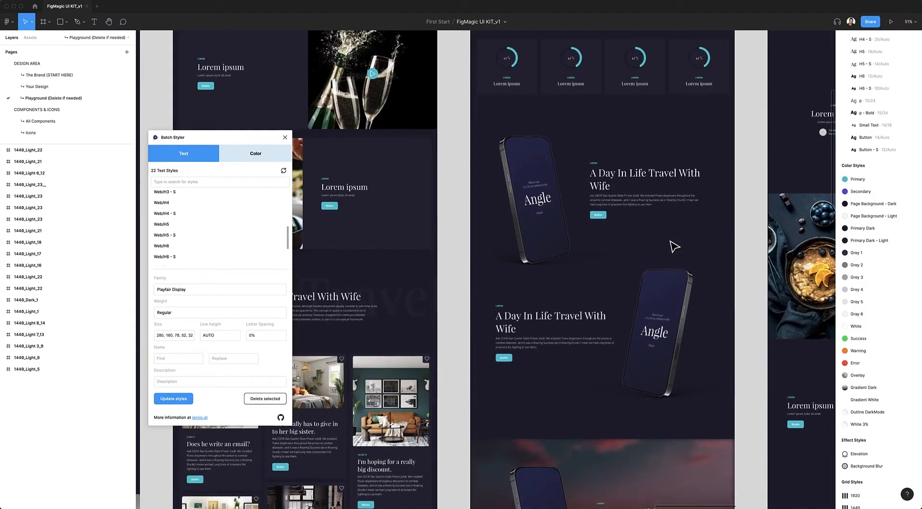
scroll(673, 247, "right", 5)
scroll(673, 246, "right", 5)
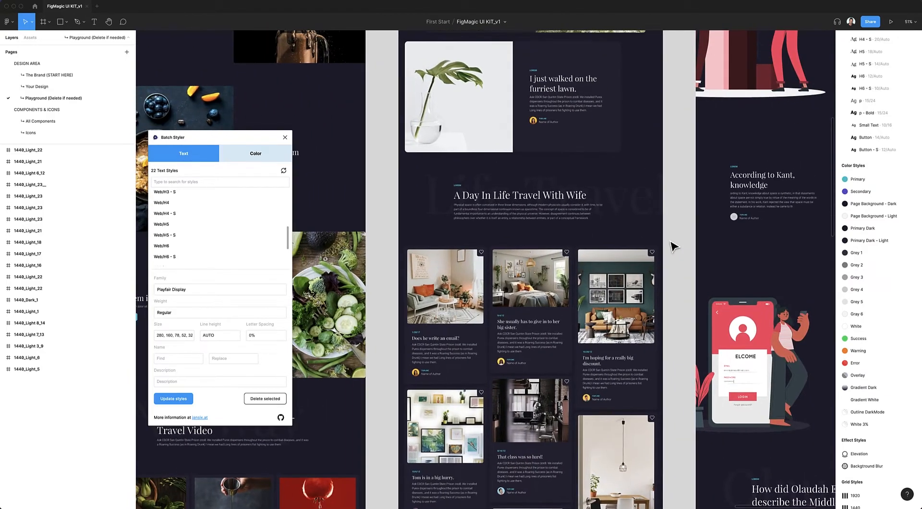
scroll(674, 246, "up", 2)
scroll(674, 246, "right", 1)
scroll(674, 246, "left", 1)
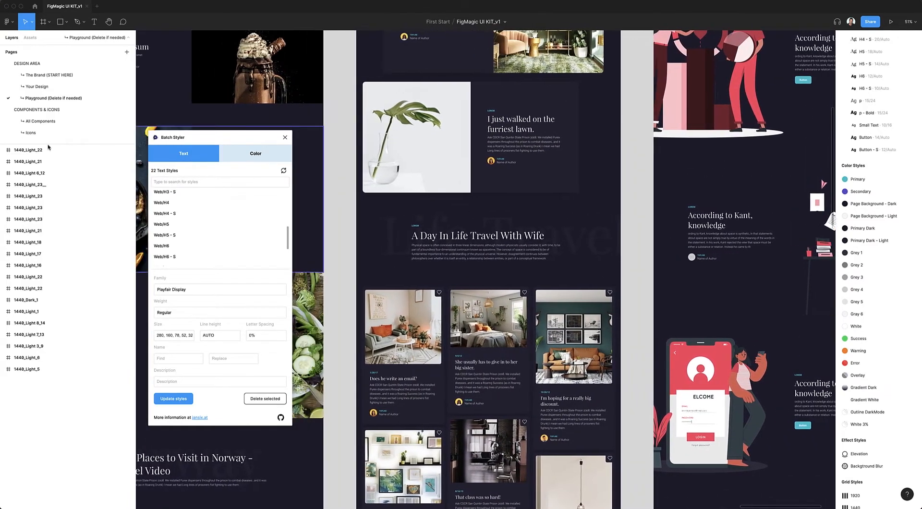
Return to The Brand (START HERE) page, close the Batch Styler plugin and bring the Primary Button Master section into view
left_click(45, 76)
left_click(285, 137)
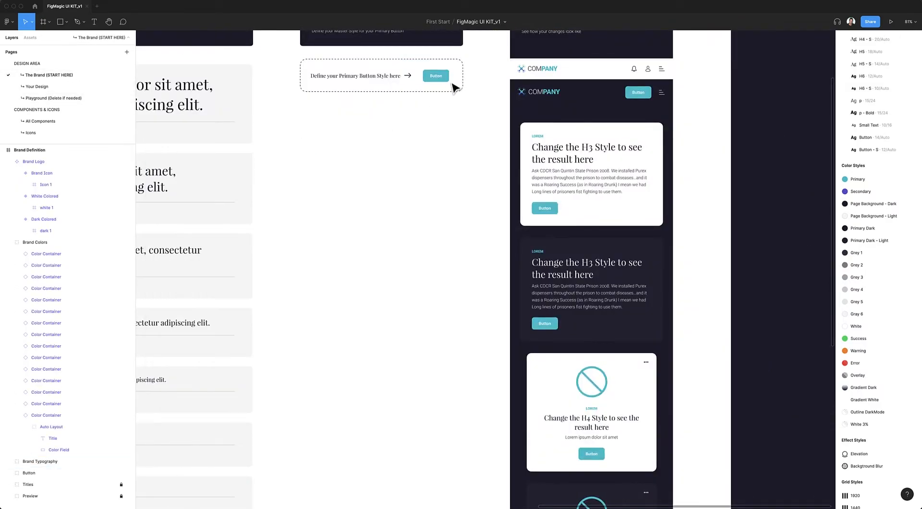
scroll(532, 186, "up", 10)
scroll(533, 186, "right", 2)
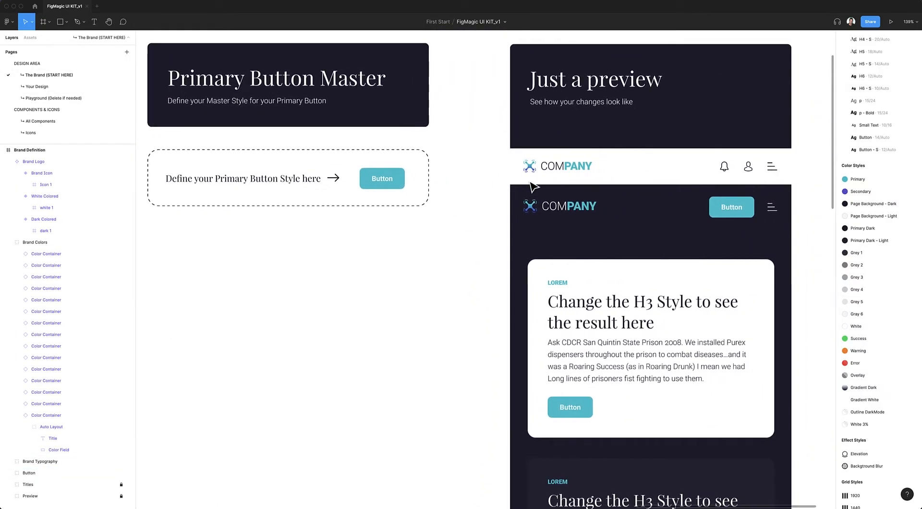
Select the master button inside the Primary Button Master section and look at its Size and State options
left_click(387, 186)
double_click(387, 186)
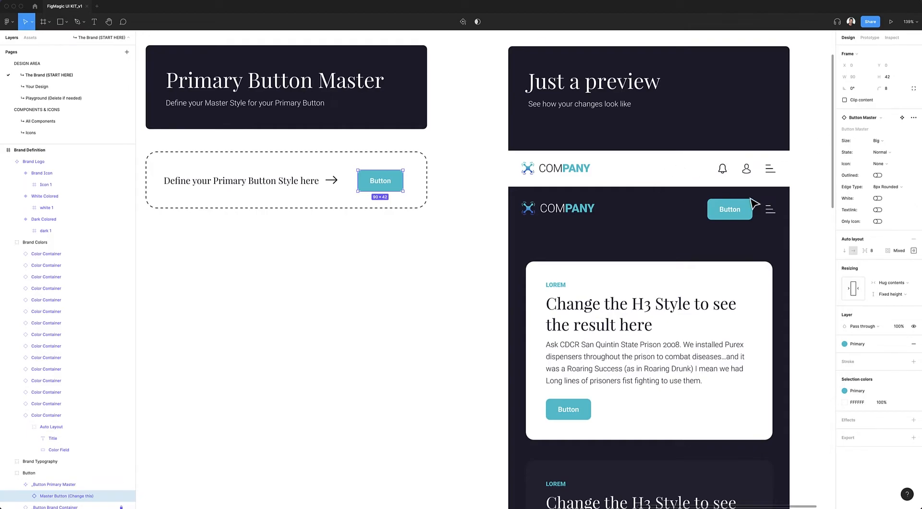
left_click(883, 141)
left_click(884, 141)
left_click(884, 153)
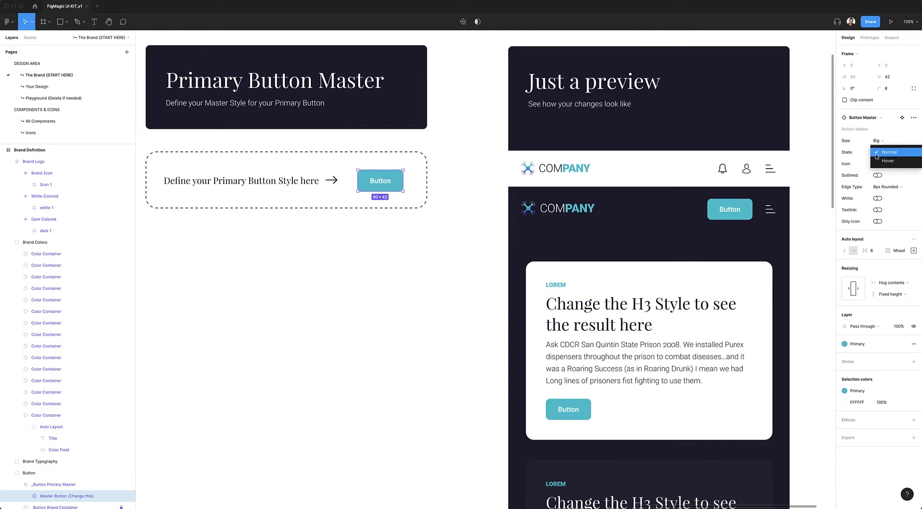
left_click(856, 151)
Try the Left and Right settings of the master button's Icon property
left_click(881, 162)
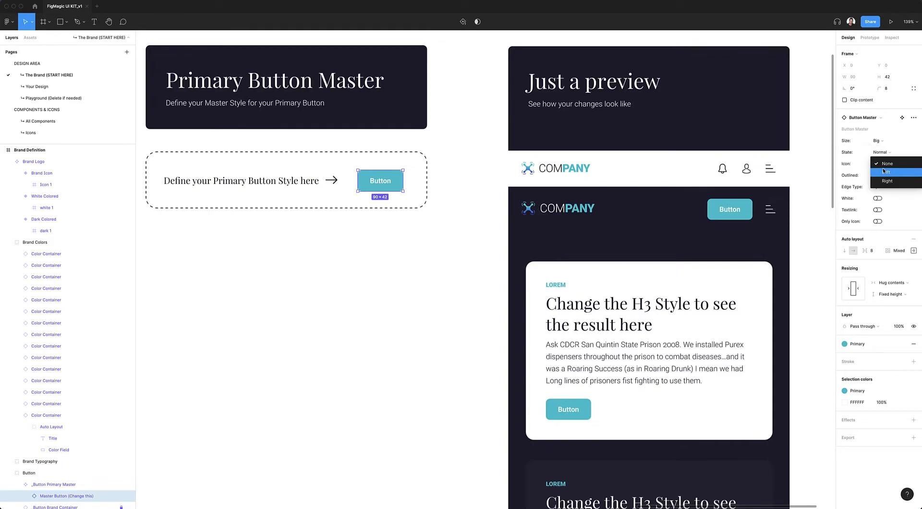
left_click(886, 172)
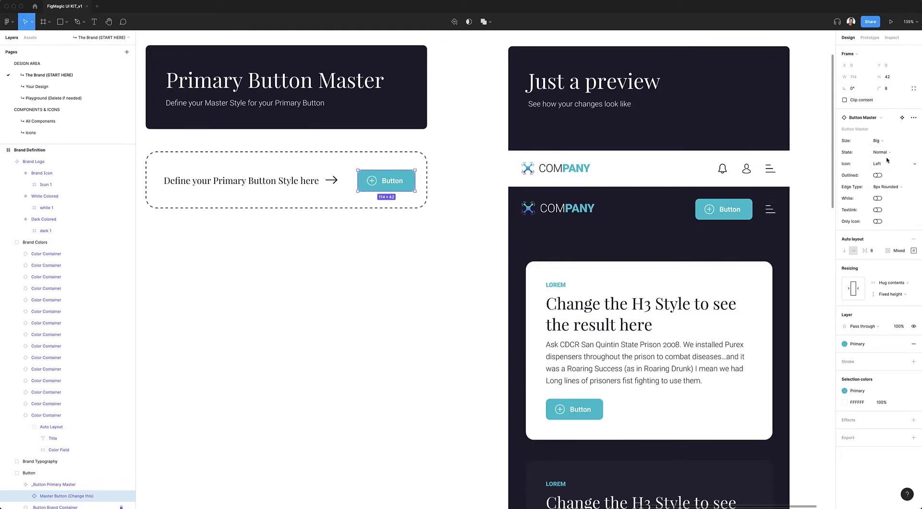
left_click(882, 163)
key("Return")
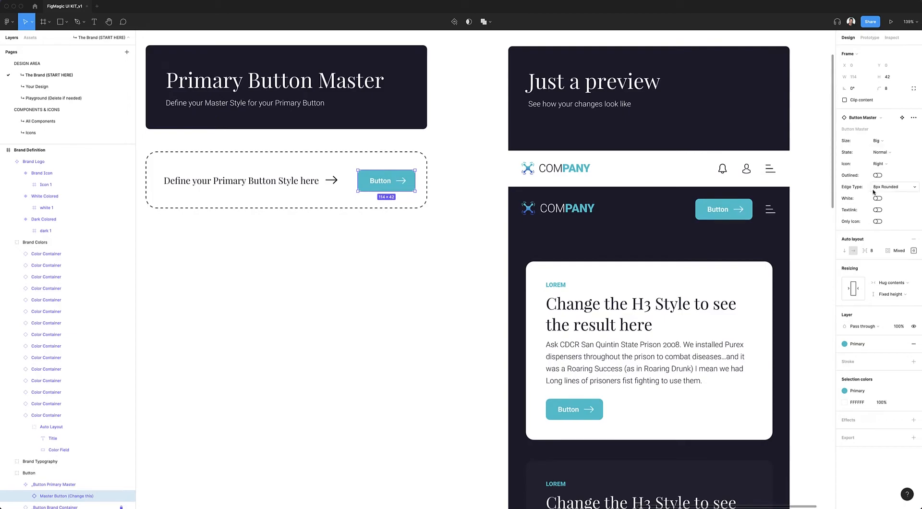
Try the Hard edge type on the master button and settle on Full Rounded
left_click(881, 188)
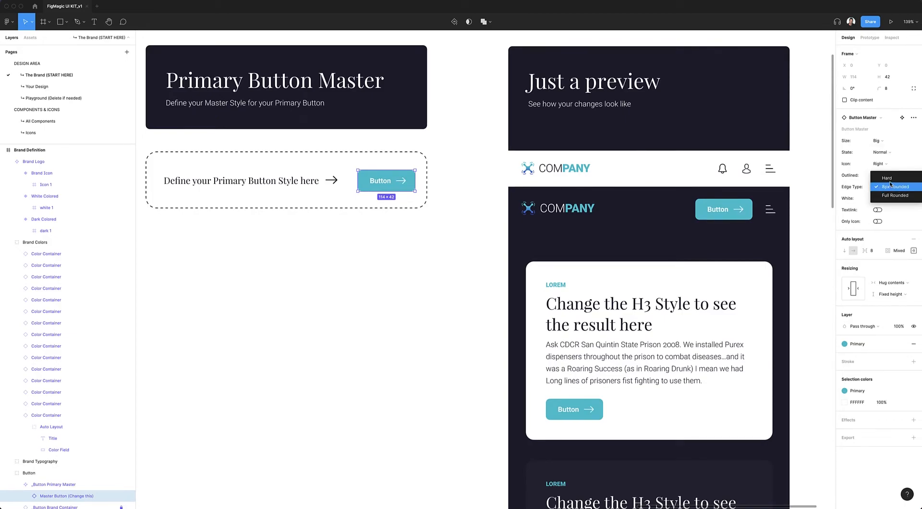
left_click(889, 179)
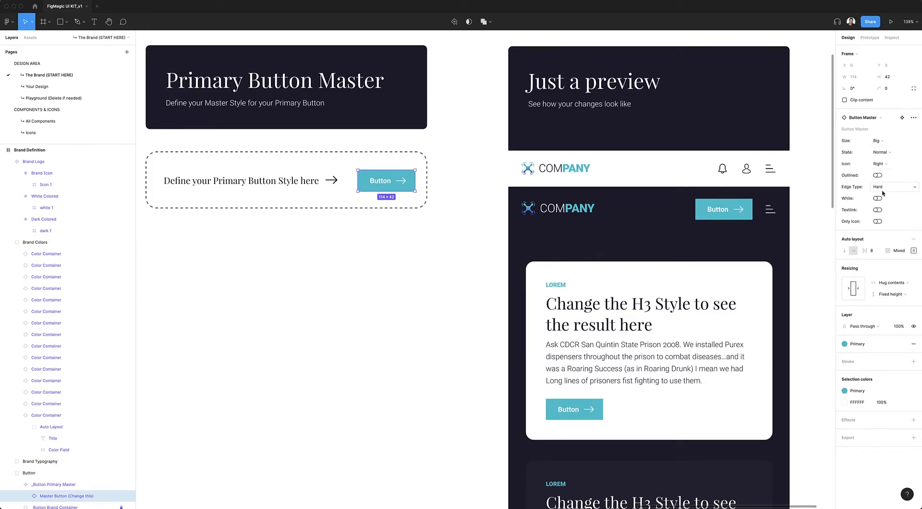
left_click(882, 193)
left_click(884, 204)
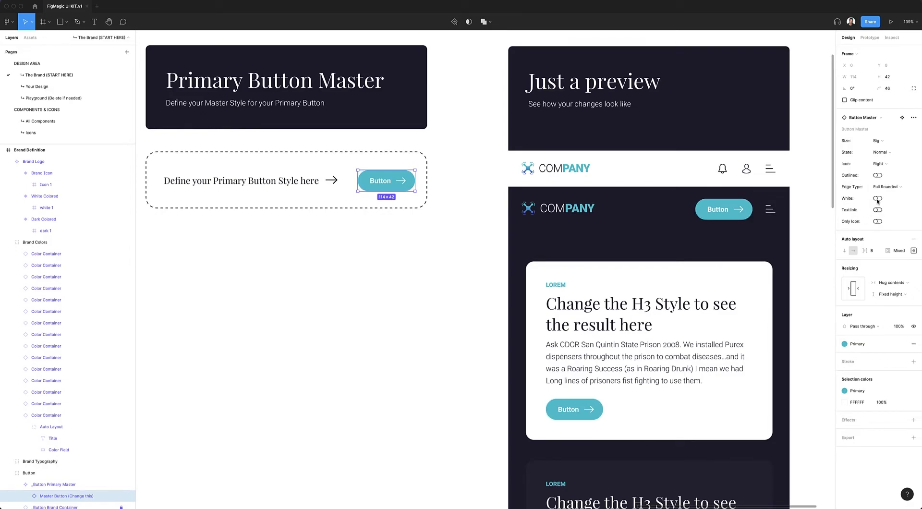
Try the Outlined and Only Icon options on the master button and switch both back off
left_click(877, 200)
left_click(877, 199)
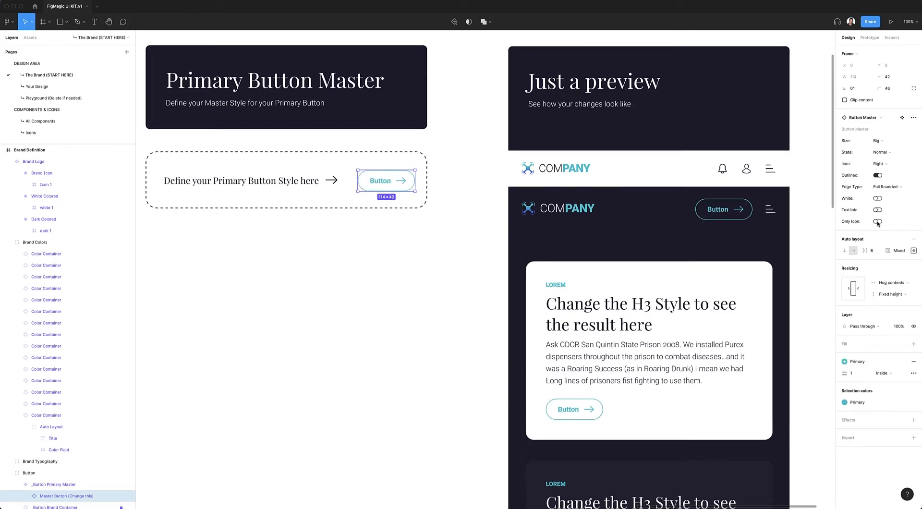
left_click(877, 221)
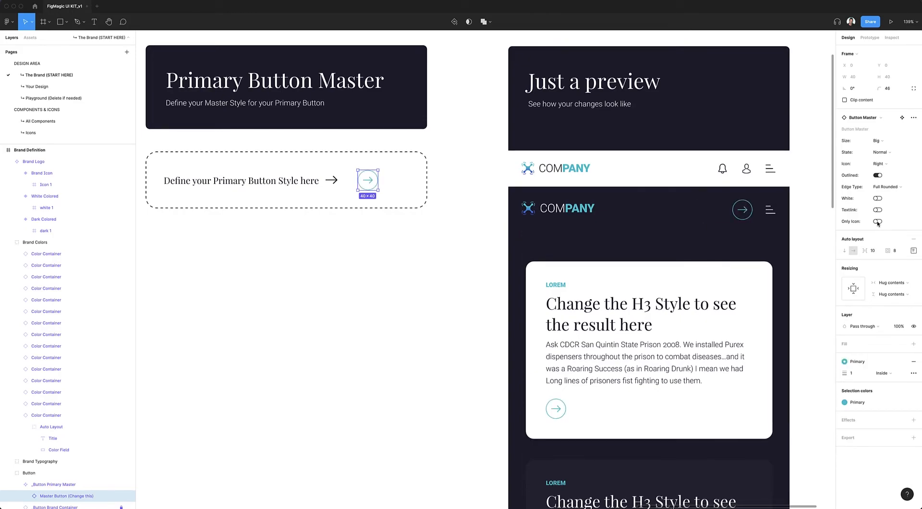
key("super+z")
left_click(878, 175)
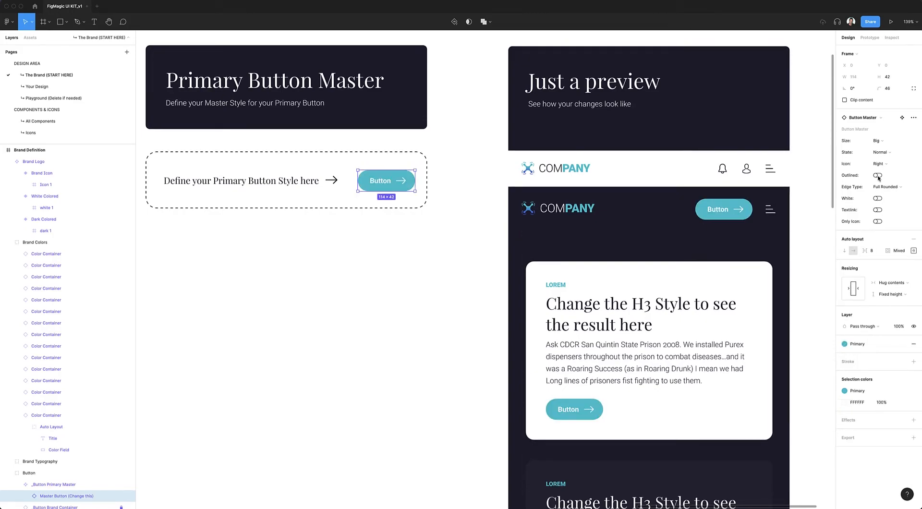
Set the master button's Icon property to None
left_click(886, 166)
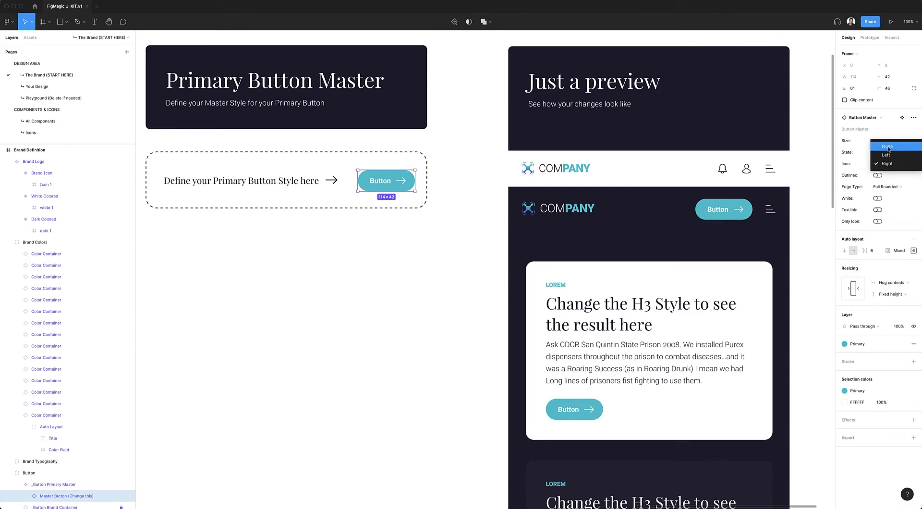
left_click(886, 146)
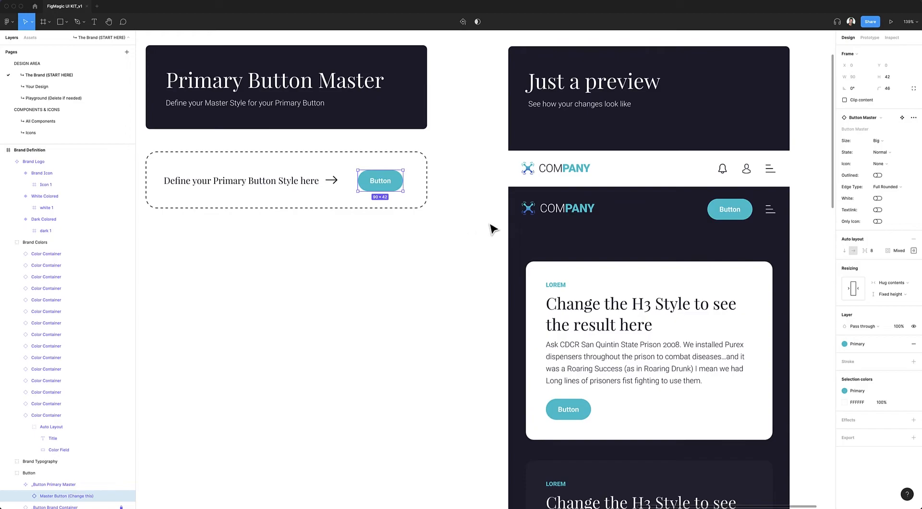
Review the rounded buttons in the preview cards and the whole Brand Definition board with nothing selected
scroll(676, 235, "down", 2)
scroll(675, 235, "down", 4)
scroll(676, 235, "down", 6)
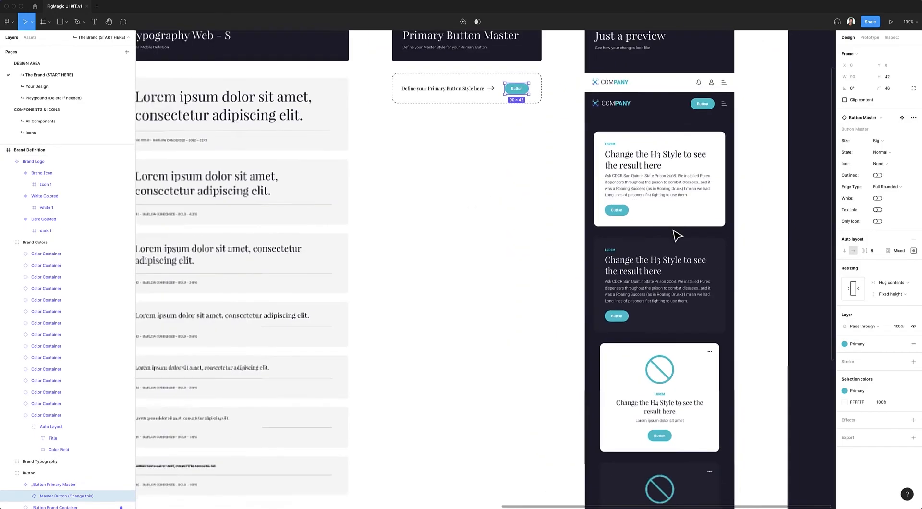
scroll(672, 231, "left", 6)
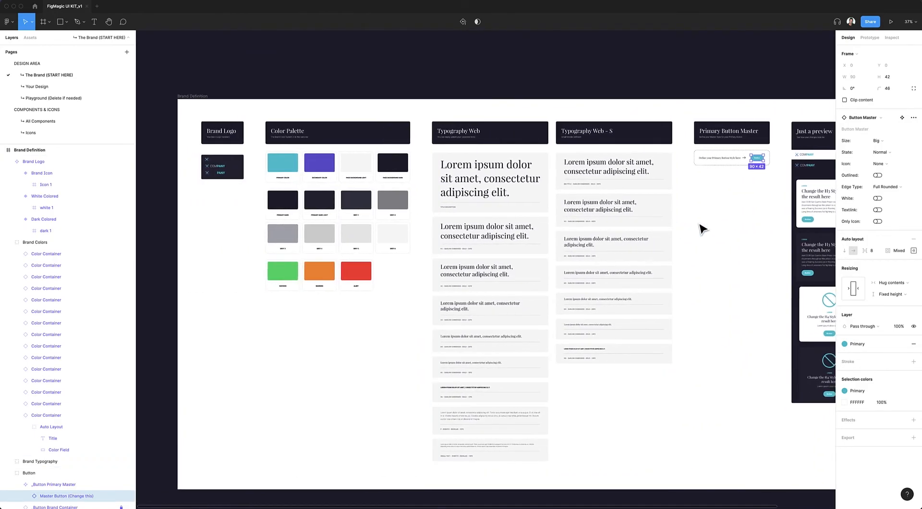
left_click(700, 225)
scroll(699, 225, "right", 5)
scroll(699, 225, "left", 4)
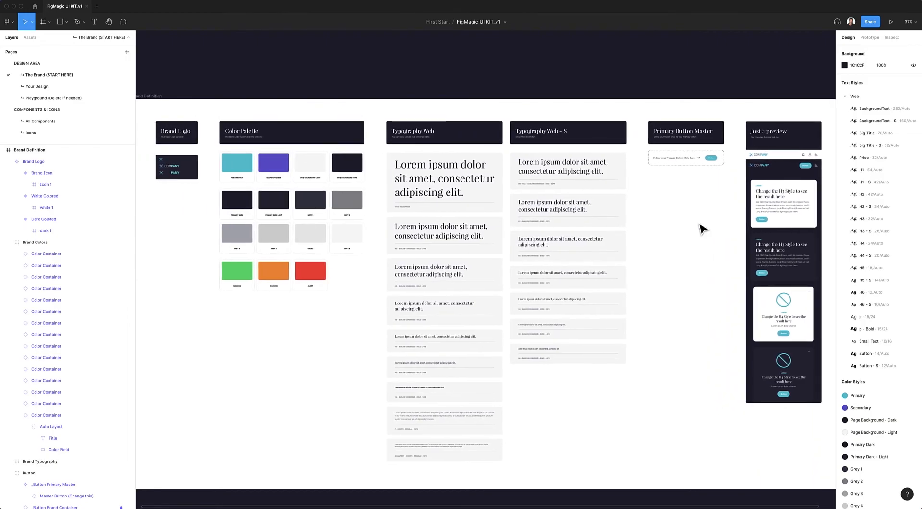